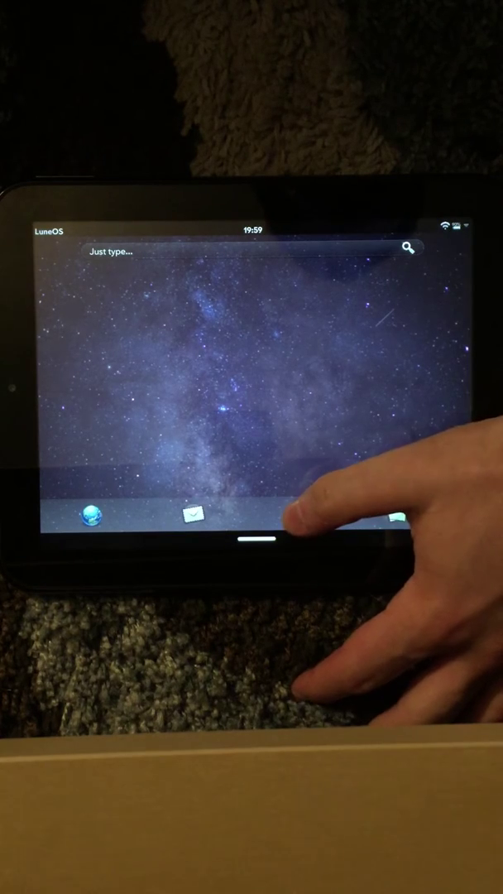
# Launch Preware 2 and load List of Everything, showing Twitter, Trello and GMail web apps
pyautogui.click(294, 514)
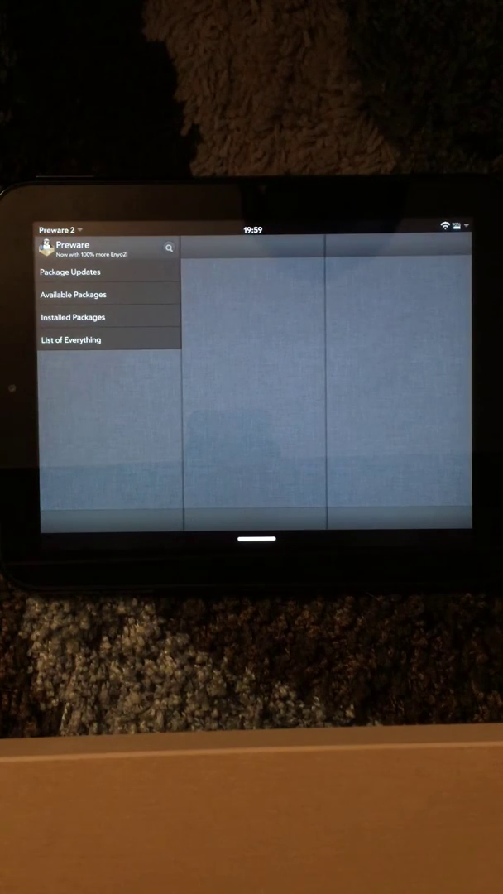
pyautogui.click(58, 339)
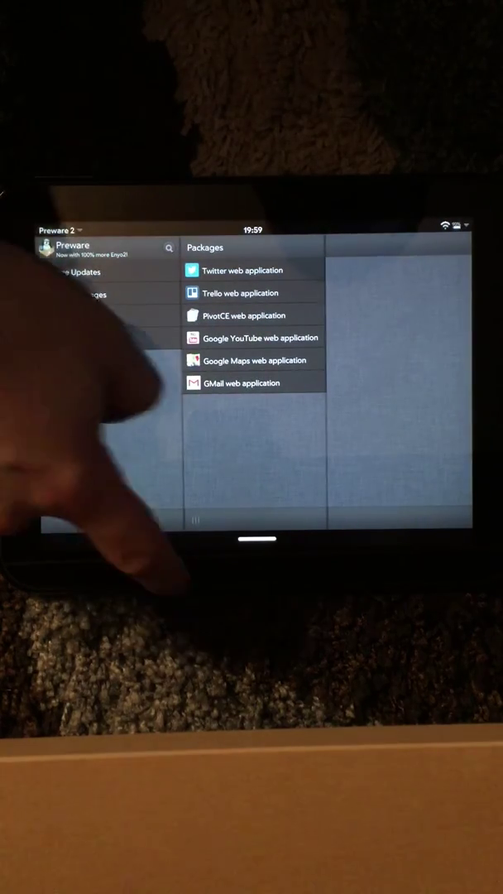
# Minimize Preware 2 into a card and flick the card away to close it
pyautogui.moveTo(256, 538); pyautogui.dragTo(257, 373)
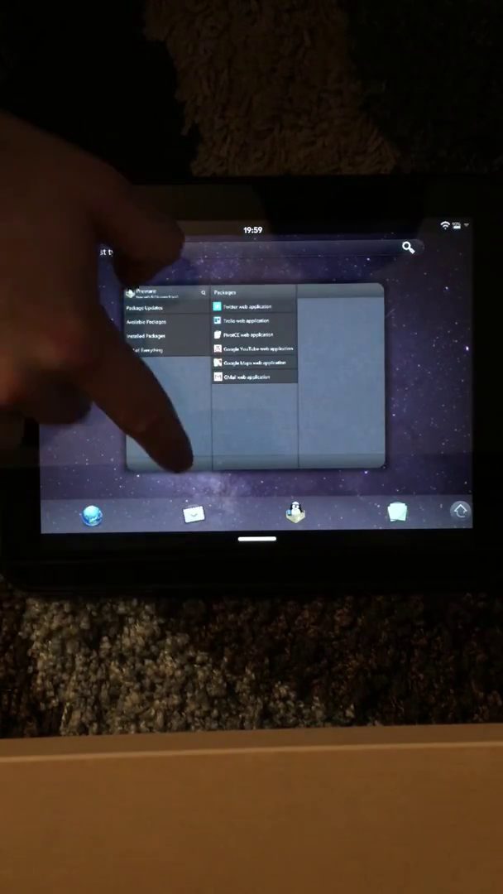
pyautogui.moveTo(165, 397); pyautogui.dragTo(166, 231)
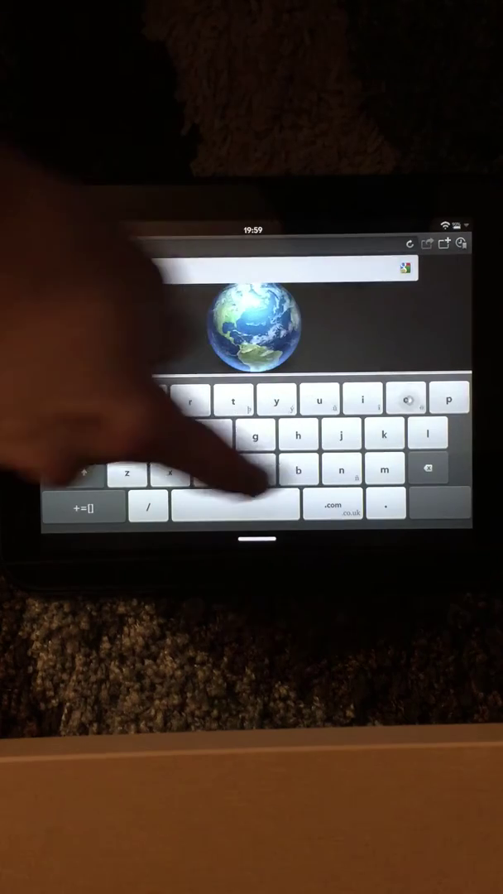
pyautogui.write('goog')
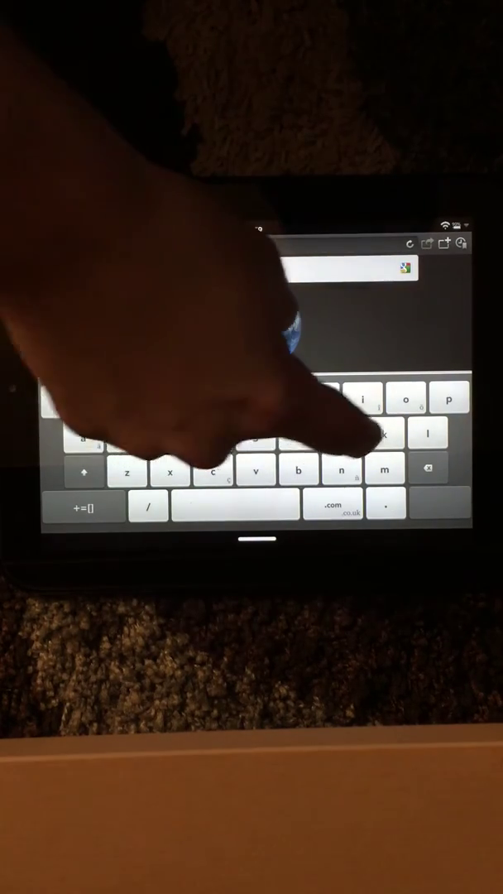
pyautogui.write('l')
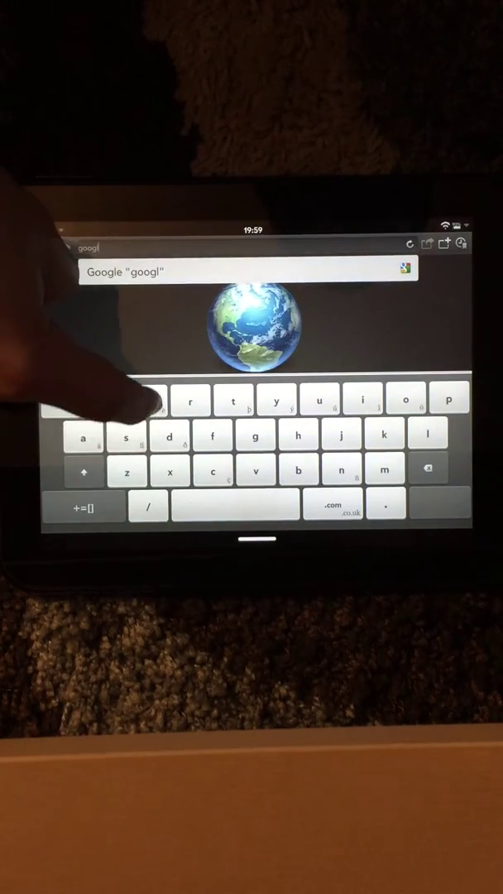
pyautogui.write('e.com/')
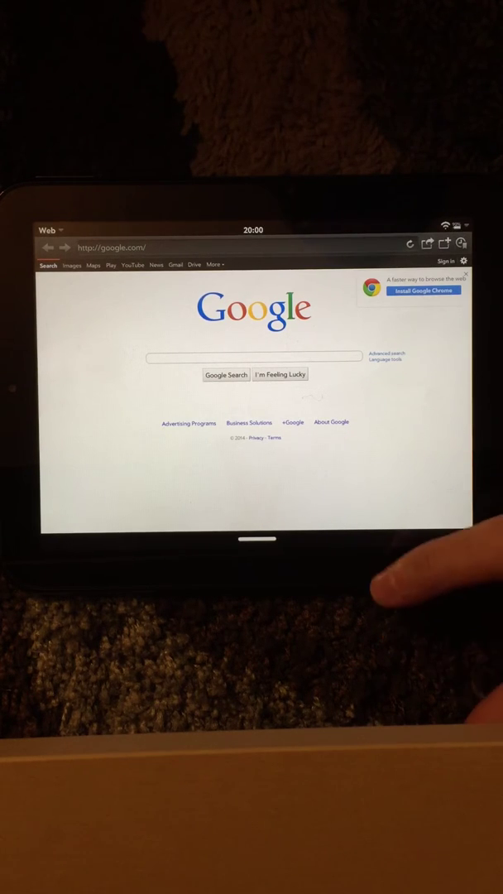
# Minimize the browser showing the Google page into a card on the launcher
pyautogui.moveTo(398, 546); pyautogui.dragTo(397, 464)
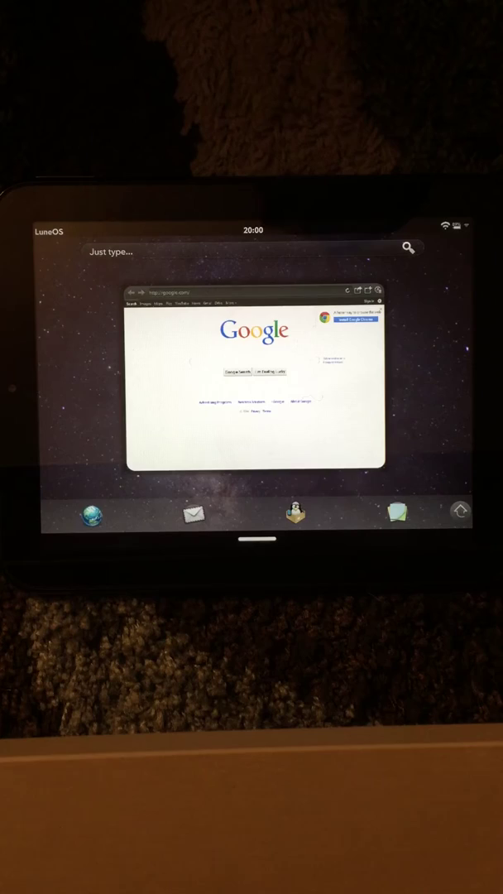
# Dismiss the Google browser card, leaving the launcher home screen empty
pyautogui.moveTo(255, 389); pyautogui.dragTo(256, 240)
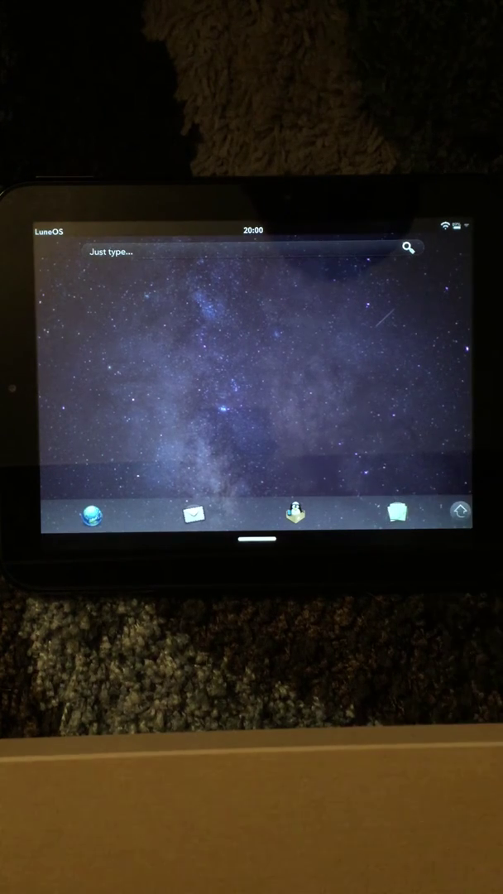
# Launch the Memos app from the dock
pyautogui.click(397, 512)
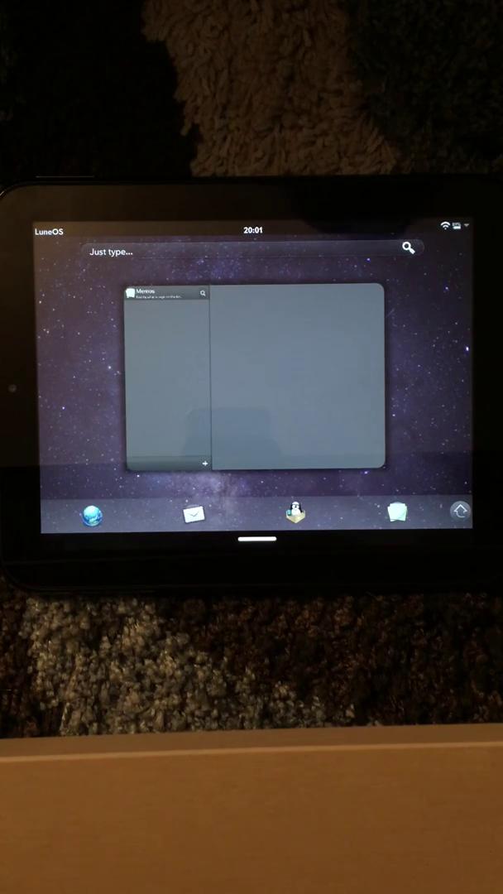
pyautogui.moveTo(273, 397); pyautogui.dragTo(273, 248)
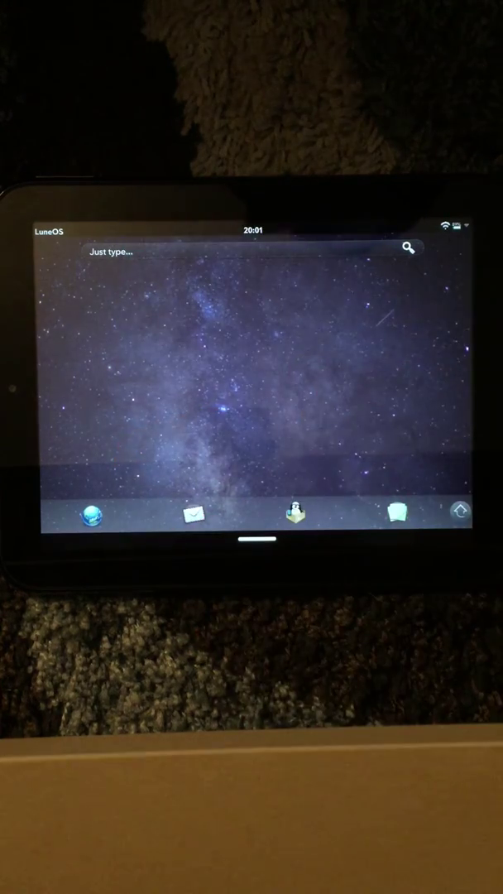